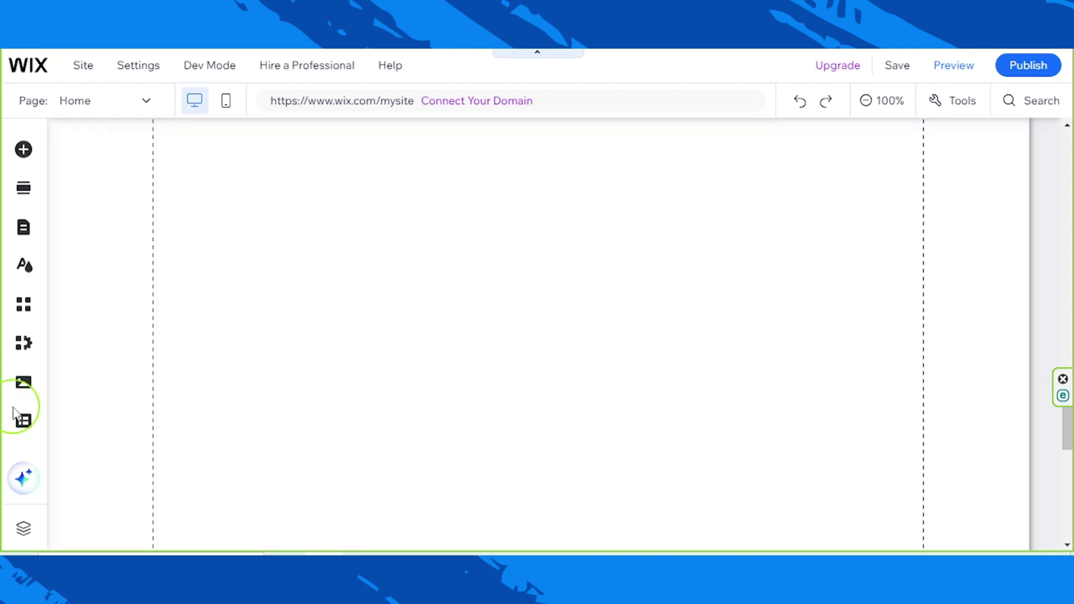
# - Open the Media panel and start a new Video Maker video
pyautogui.click(23, 385)
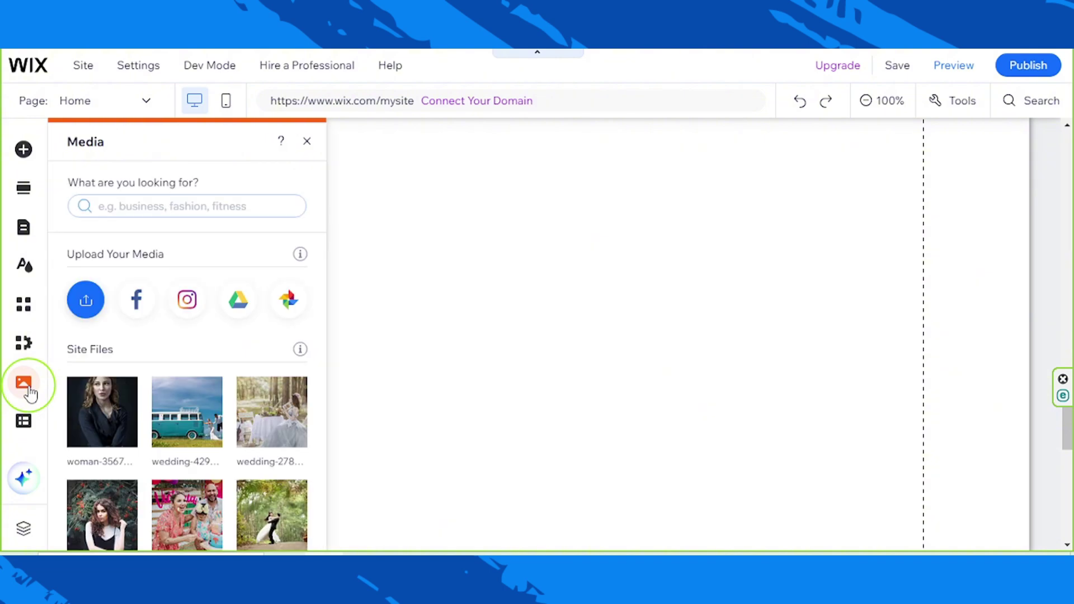
pyautogui.scroll(-1, 127, 386)
pyautogui.scroll(-3, 139, 392)
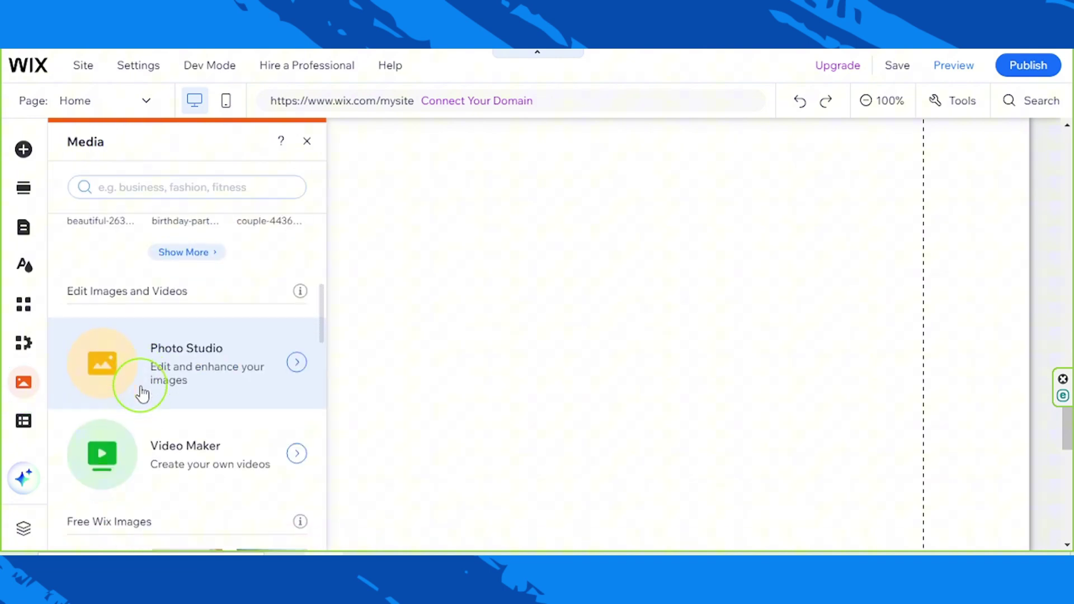
pyautogui.scroll(-1, 204, 393)
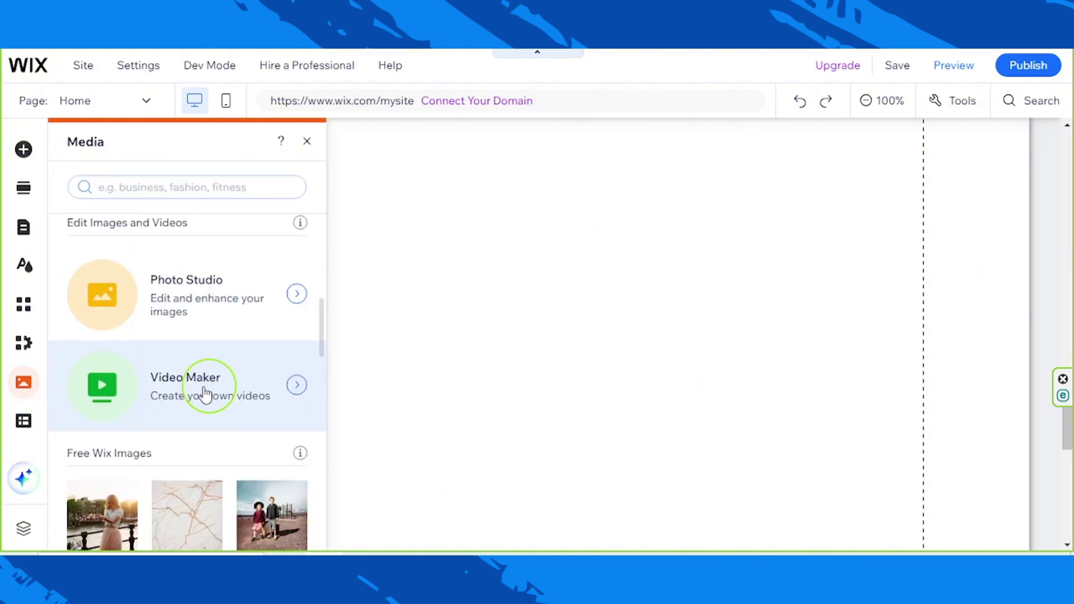
pyautogui.click(169, 395)
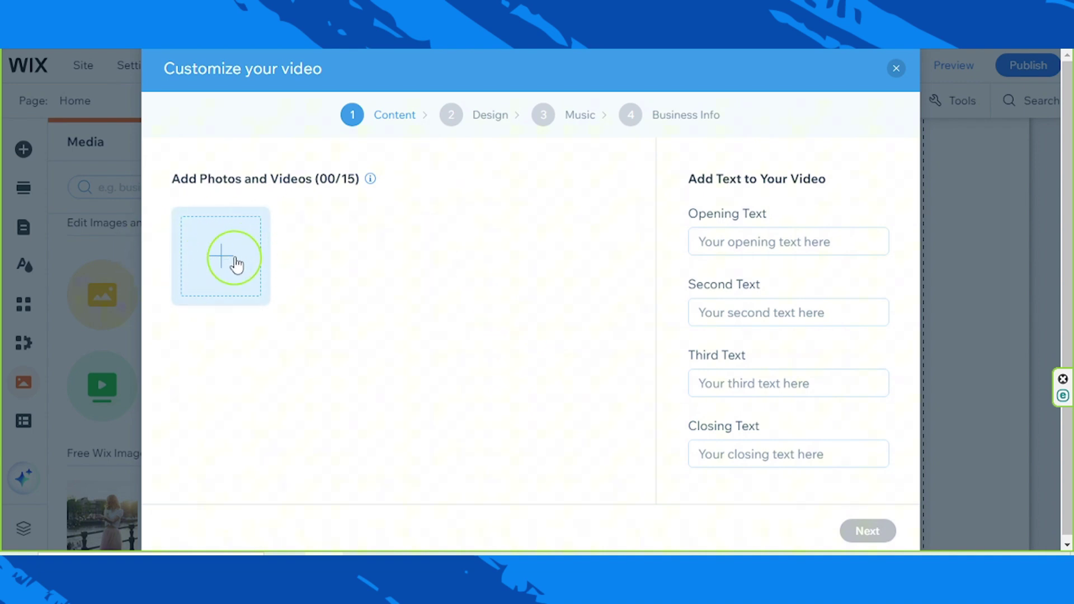
# - Add the van wedding, wedding table and birthday party photos to the video
pyautogui.click(222, 273)
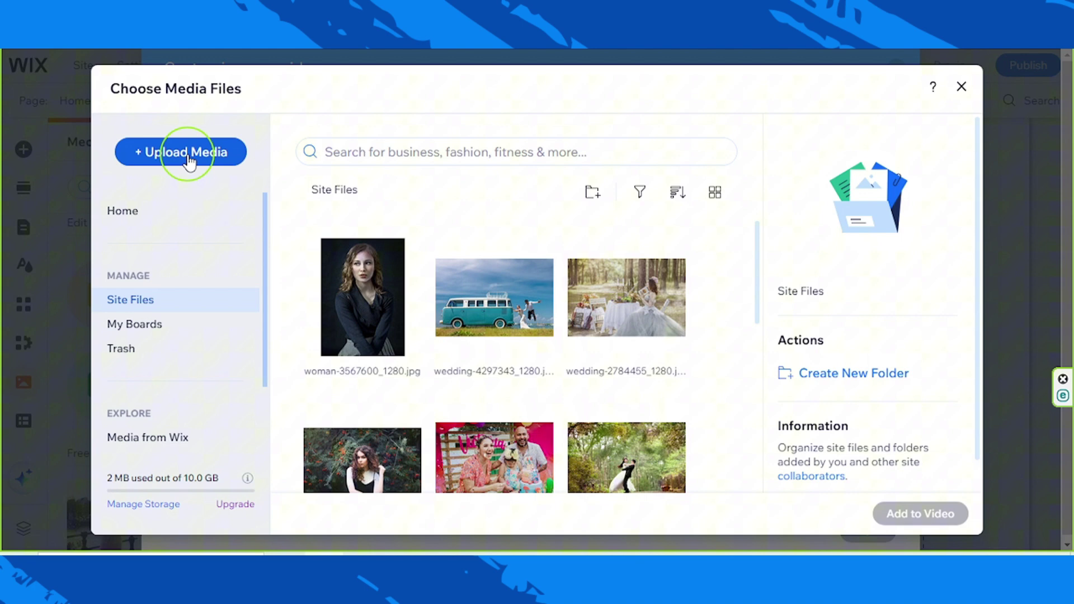
pyautogui.click(487, 302)
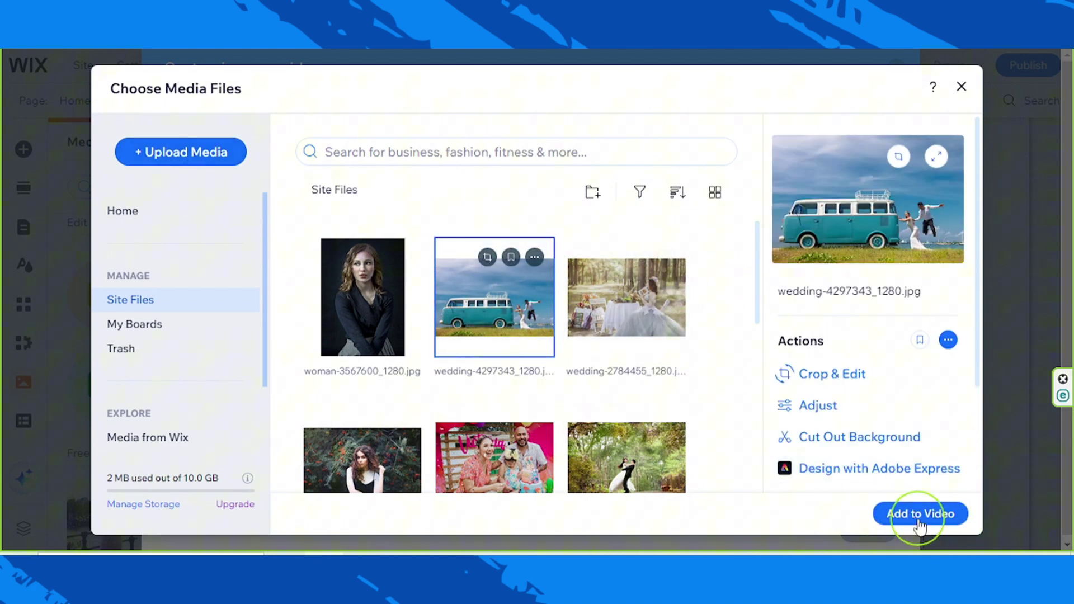
pyautogui.click(920, 520)
pyautogui.click(244, 261)
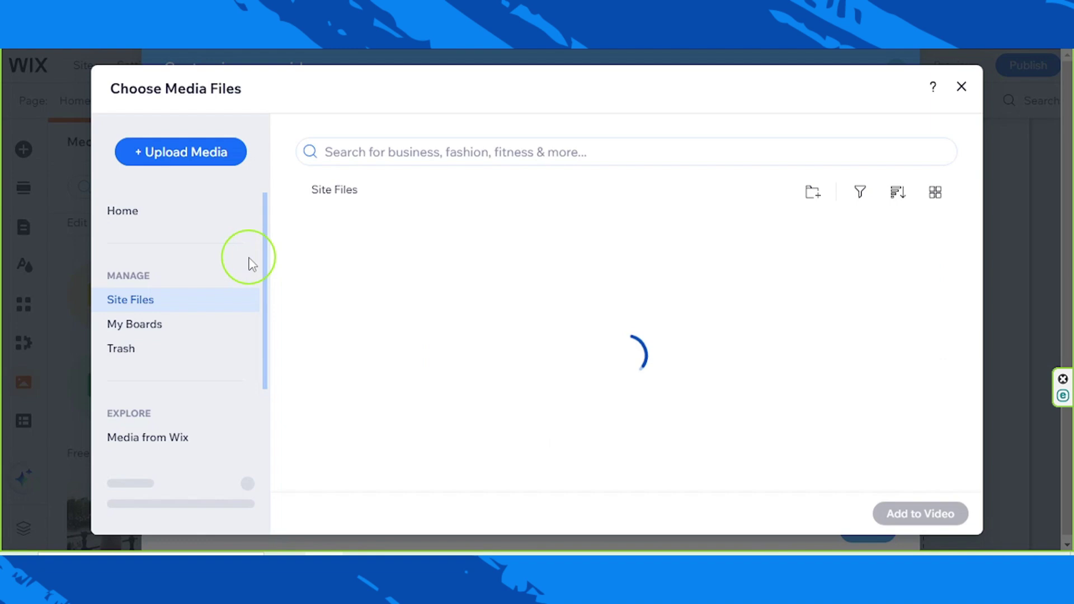
pyautogui.click(627, 295)
pyautogui.click(920, 513)
pyautogui.click(221, 255)
pyautogui.click(492, 298)
pyautogui.click(920, 514)
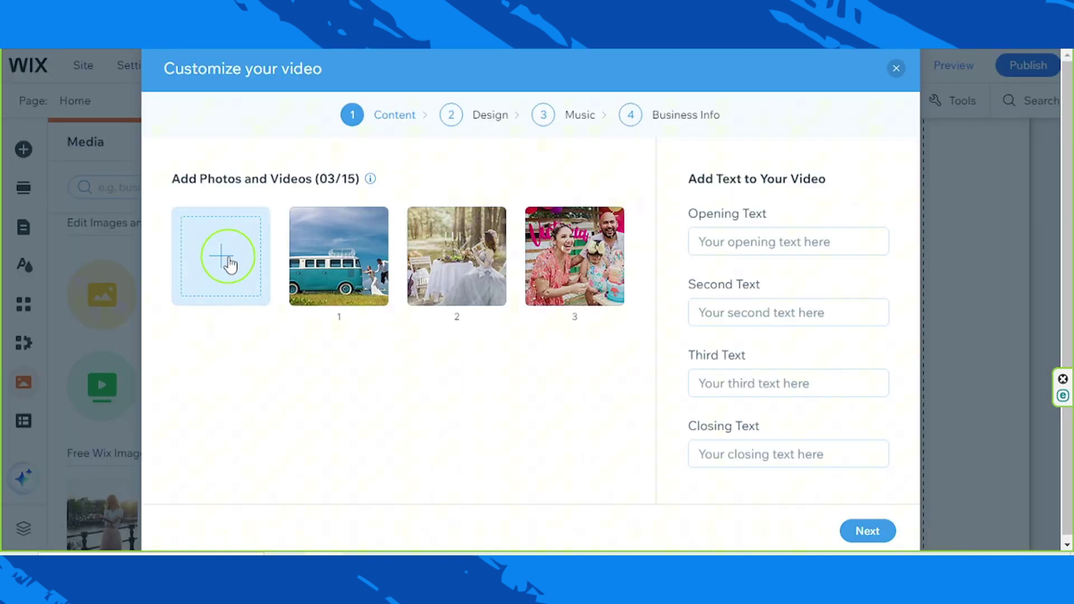
# - Add the couple, kids, woman among leaves and woman in black photos, reaching 07/15
pyautogui.click(229, 264)
pyautogui.click(520, 336)
pyautogui.click(920, 514)
pyautogui.click(221, 256)
pyautogui.click(361, 387)
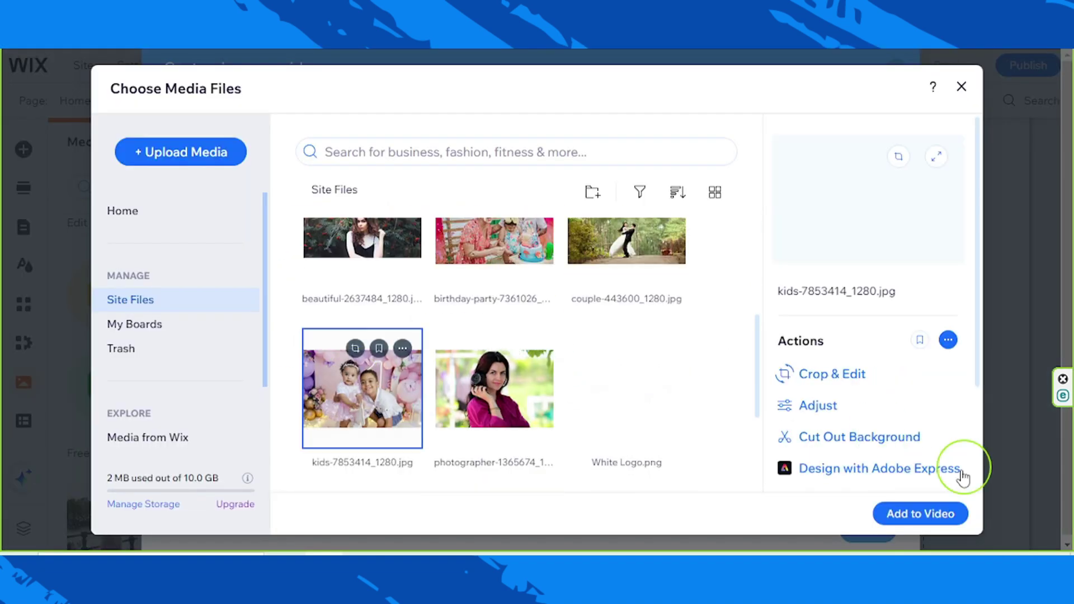
pyautogui.click(920, 514)
pyautogui.click(220, 256)
pyautogui.click(396, 456)
pyautogui.click(920, 514)
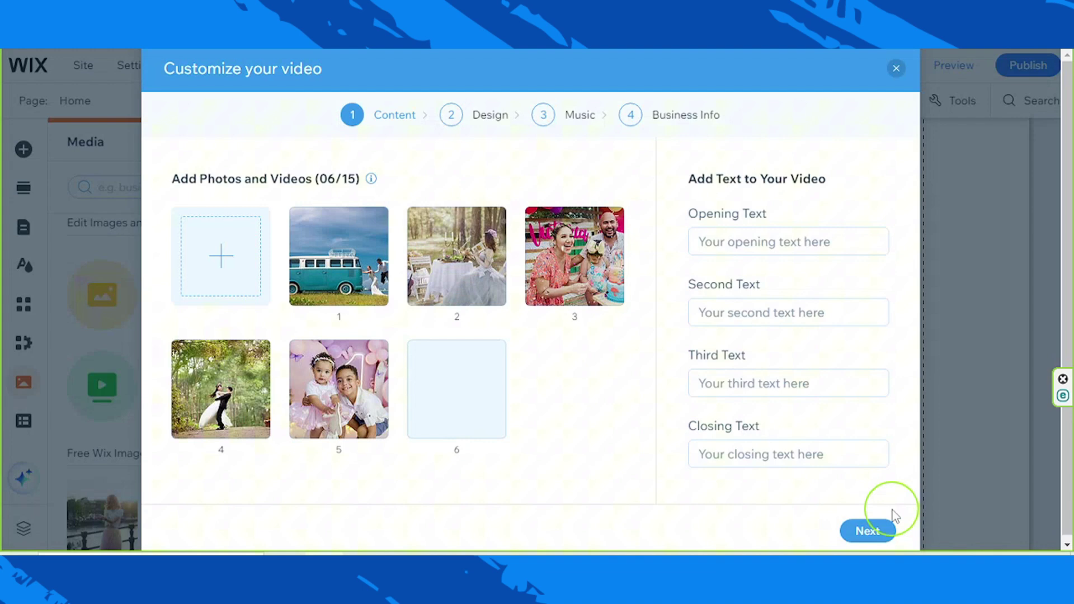
pyautogui.click(221, 256)
pyautogui.click(363, 298)
pyautogui.click(920, 514)
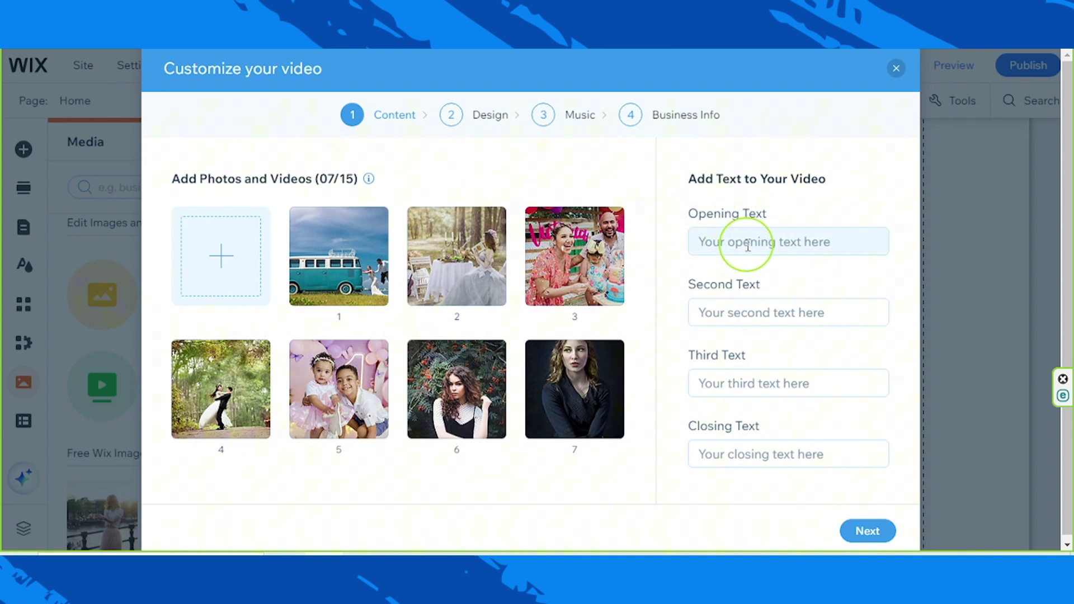
# - Write the opening caption 'Welcome to my reel!' and the second, third and closing captions
pyautogui.click(747, 246)
pyautogui.write('Welcome to')
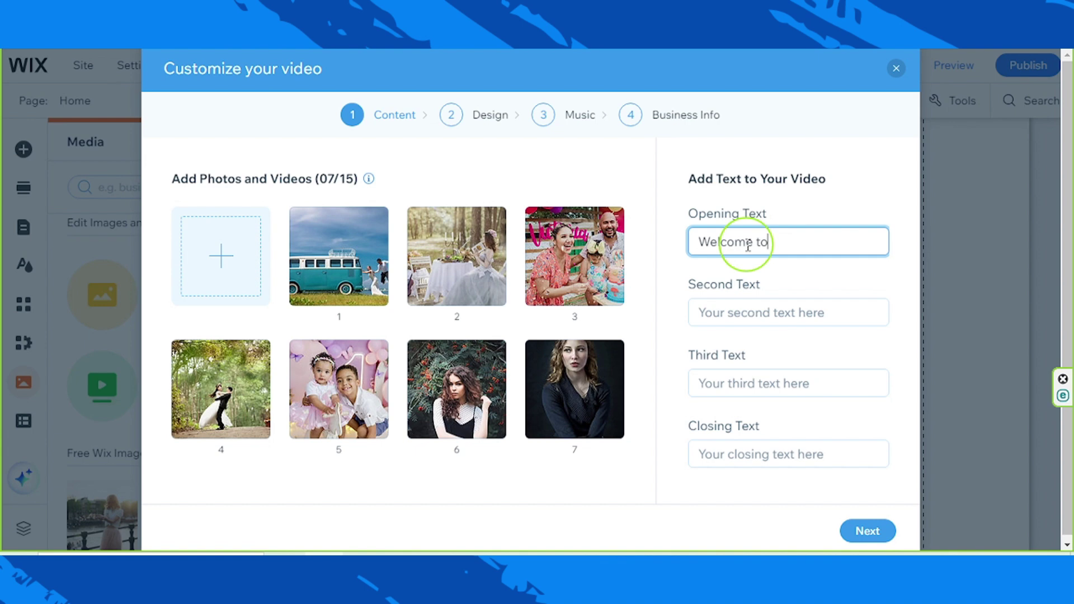
pyautogui.write(' my reel!')
pyautogui.click(738, 313)
pyautogui.write('These are soe')
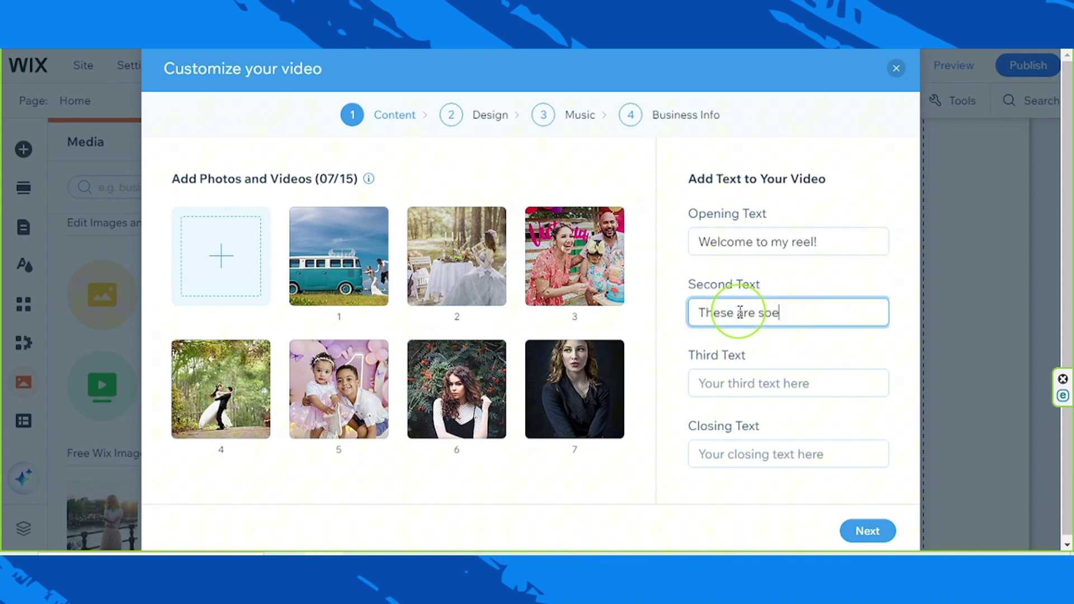
pyautogui.write('s I took.')
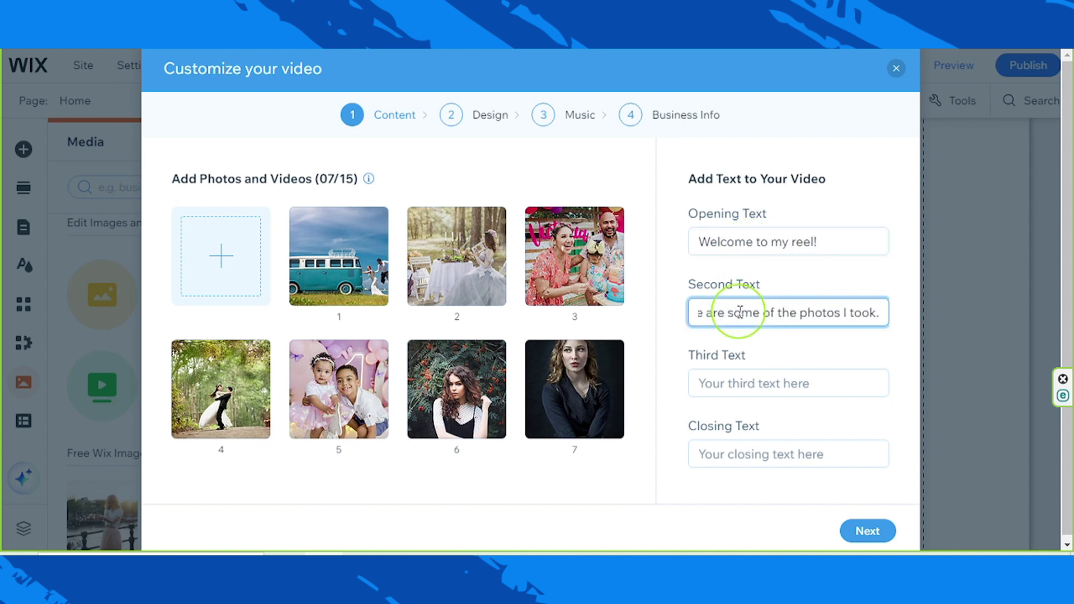
pyautogui.tripleClick(806, 242)
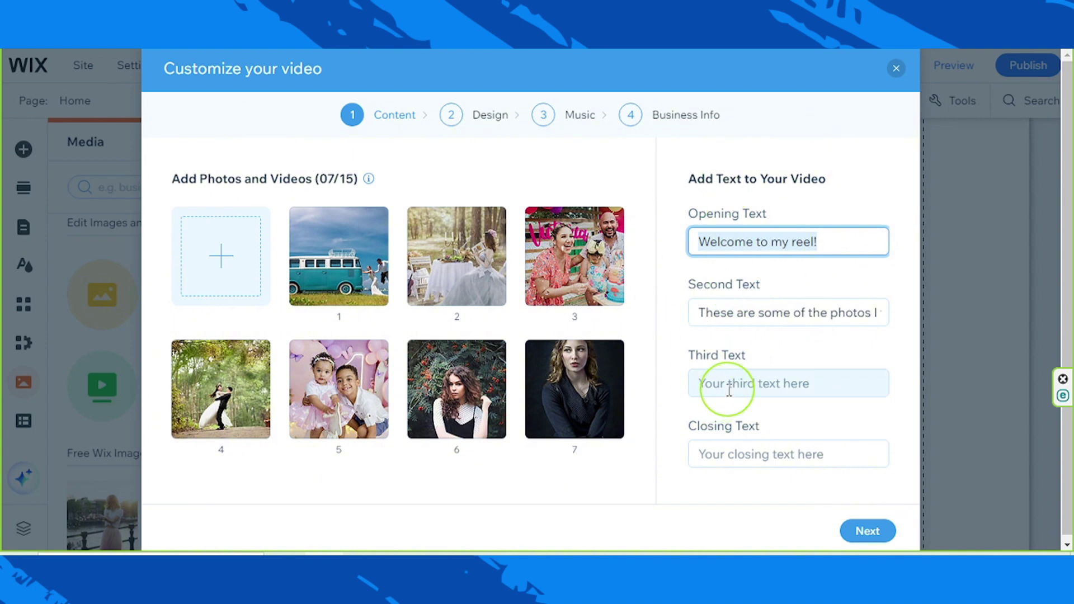
pyautogui.click(791, 386)
pyautogui.write('I t')
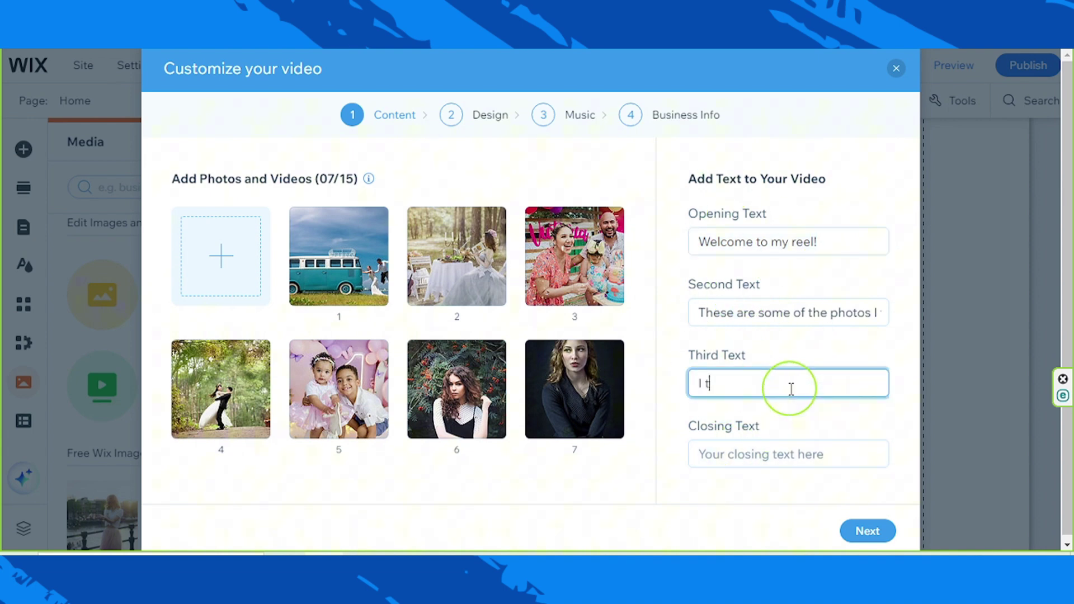
pyautogui.write('nts')
pyautogui.click(792, 453)
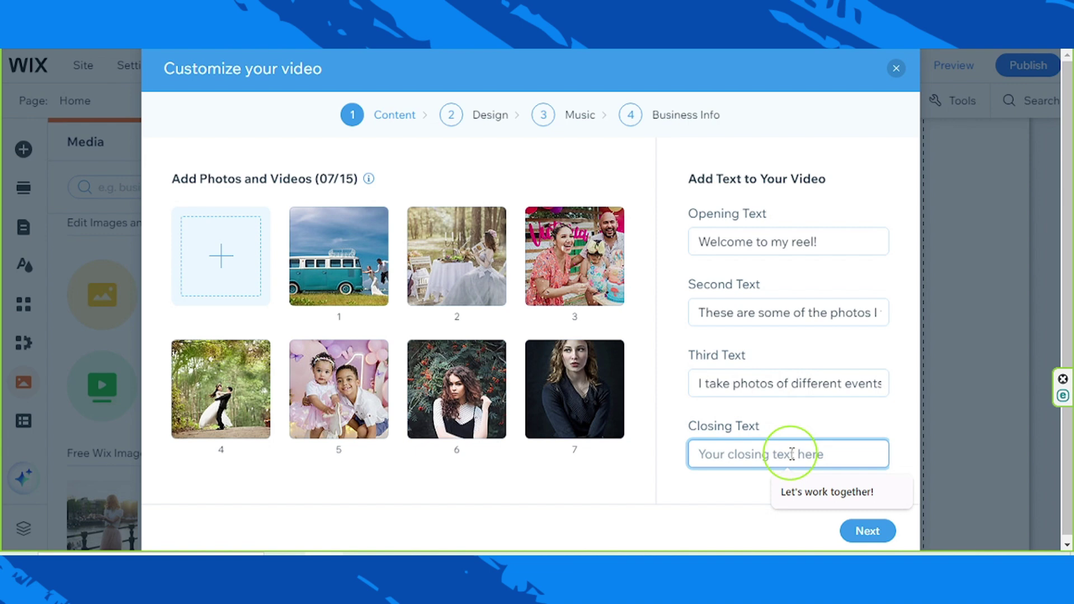
pyautogui.write("I'm looking")
pyautogui.write('ing with you!')
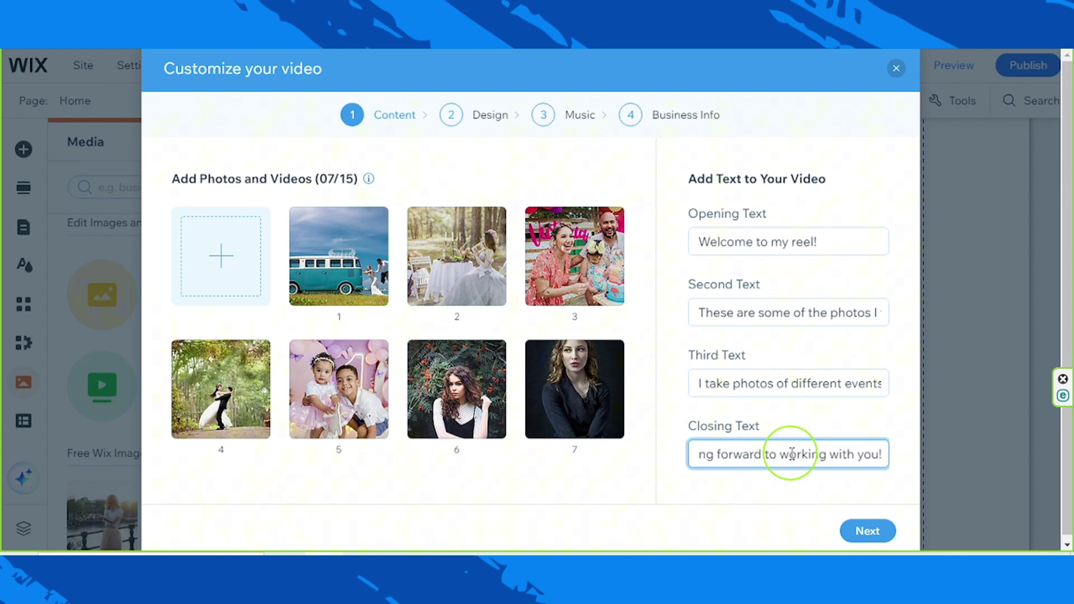
# - In the Design step, pick the Fold style, Horizontal layout and Raleway font
pyautogui.click(868, 531)
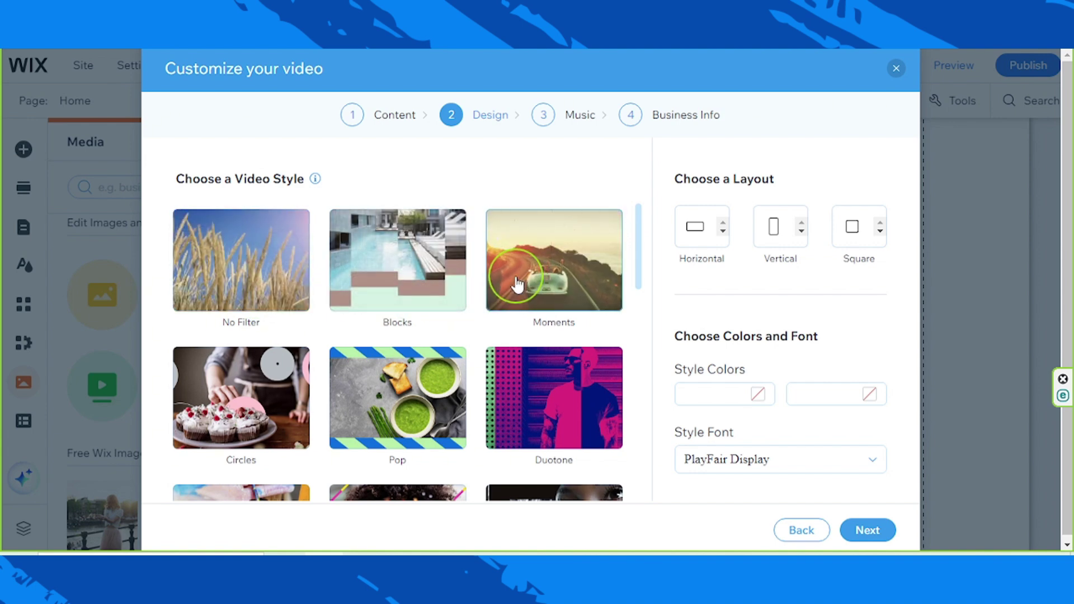
pyautogui.scroll(-2, 233, 405)
pyautogui.scroll(-2, 232, 406)
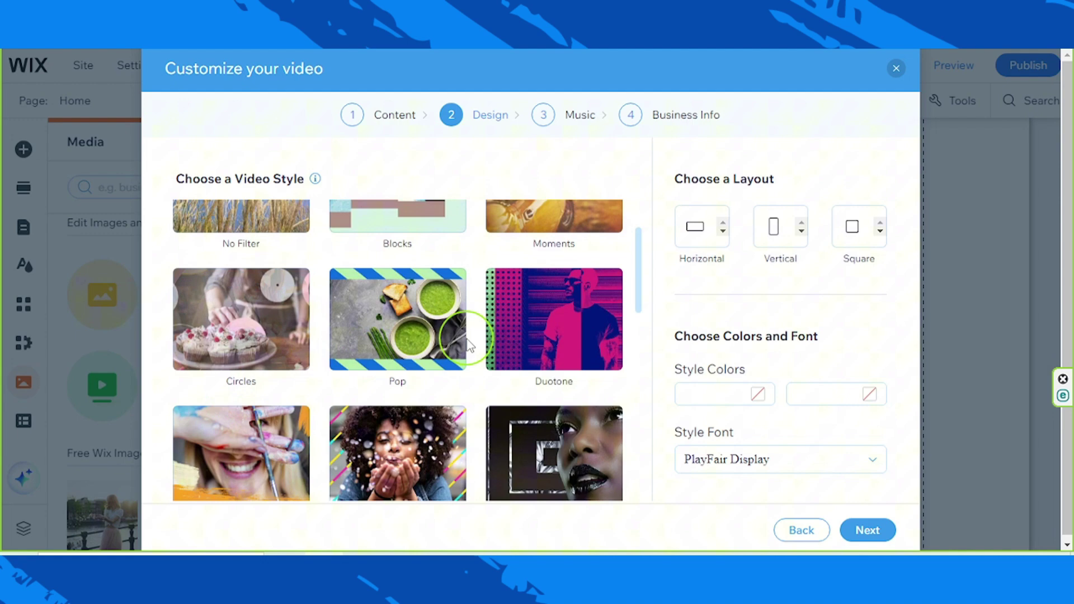
pyautogui.scroll(-3, 256, 340)
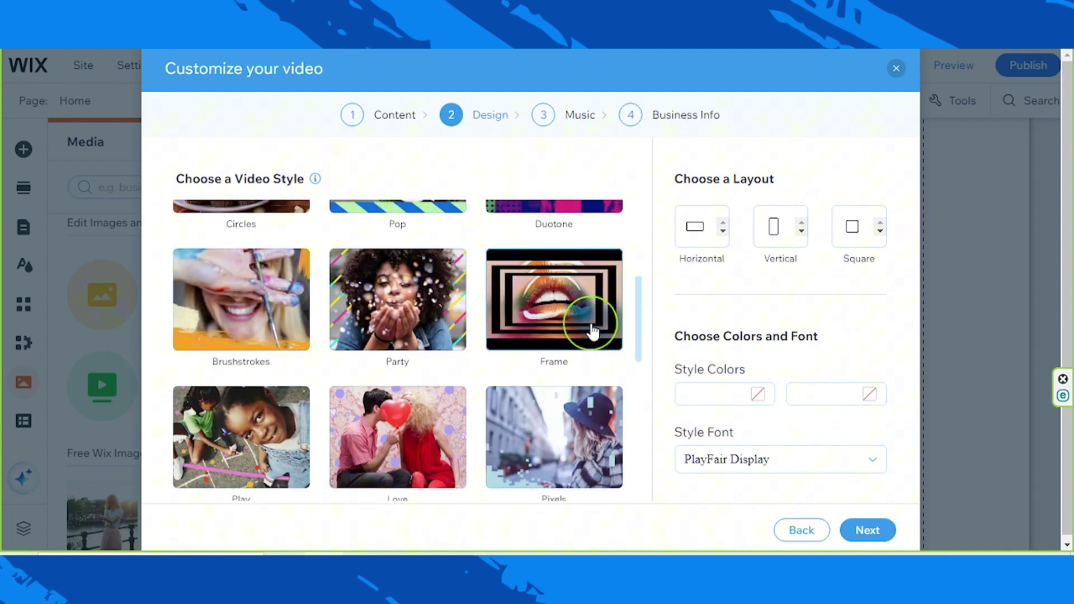
pyautogui.scroll(-2, 240, 383)
pyautogui.scroll(-2, 542, 363)
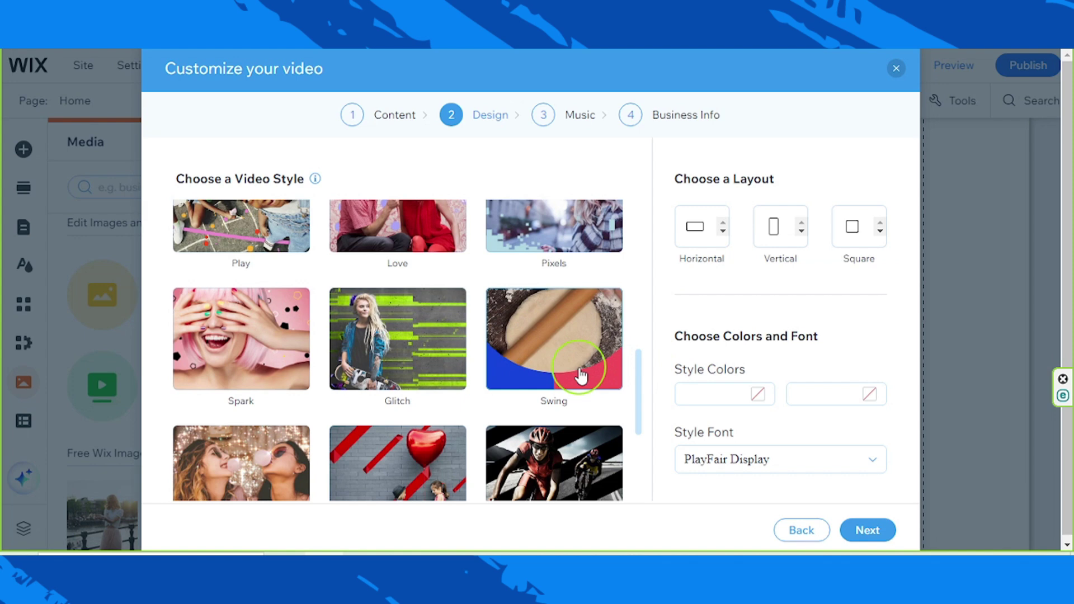
pyautogui.scroll(-1, 431, 372)
pyautogui.scroll(-1, 574, 328)
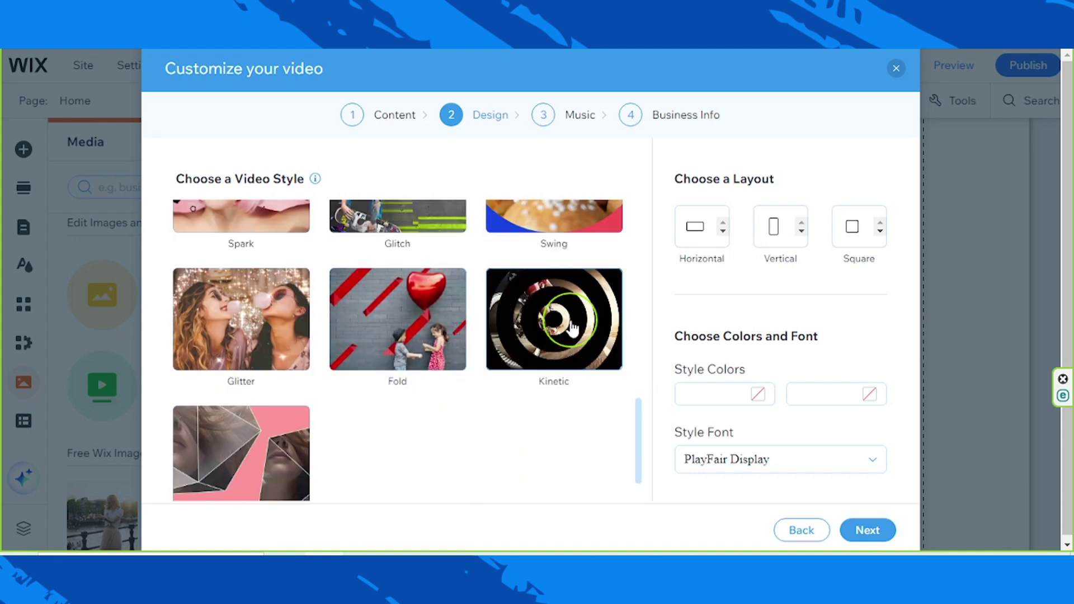
pyautogui.click(374, 336)
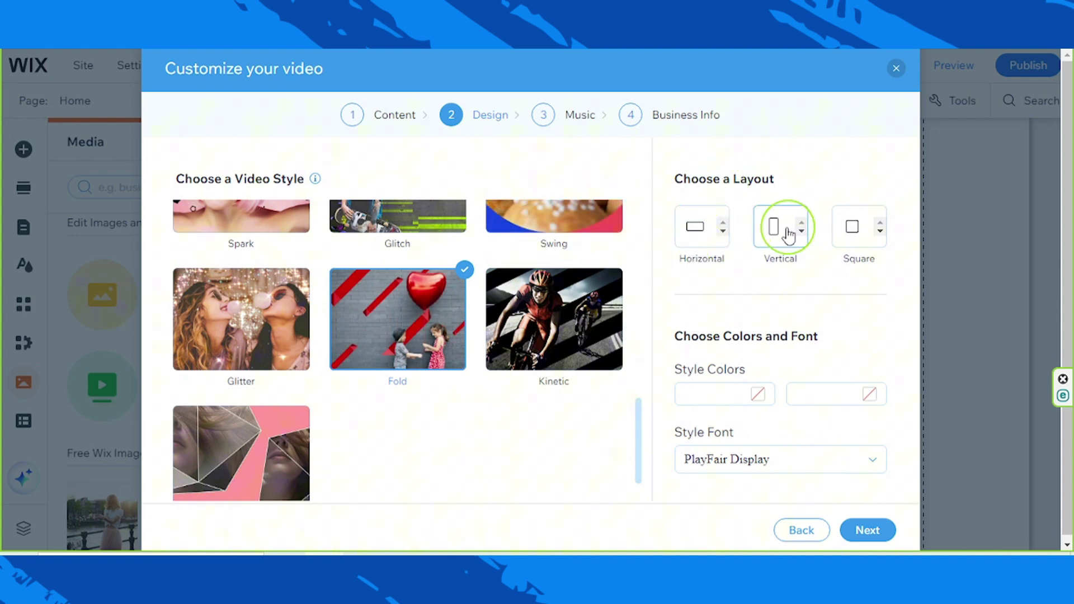
pyautogui.click(692, 228)
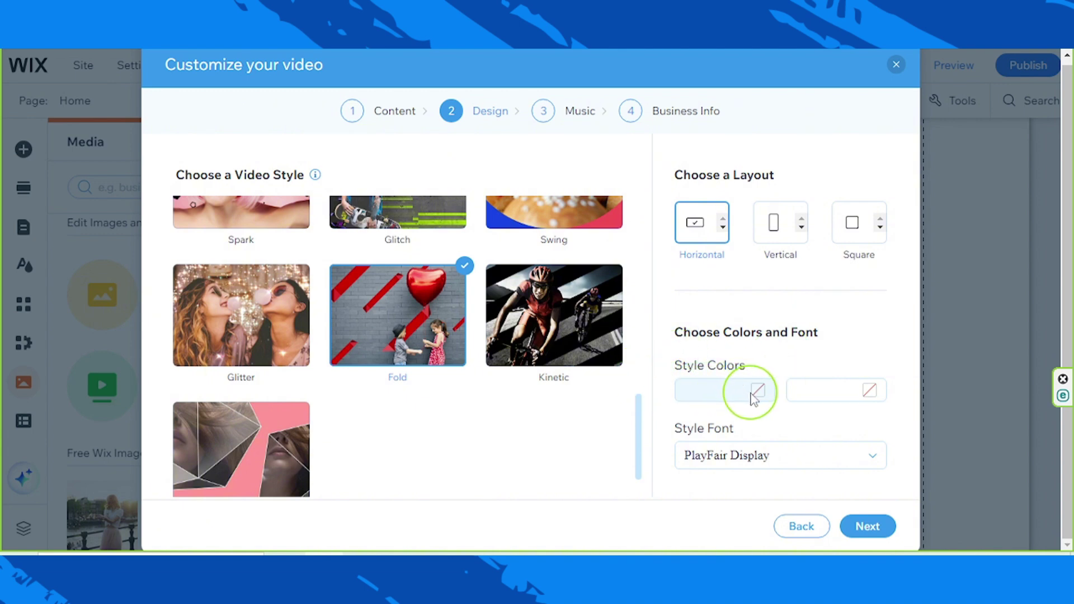
pyautogui.click(714, 455)
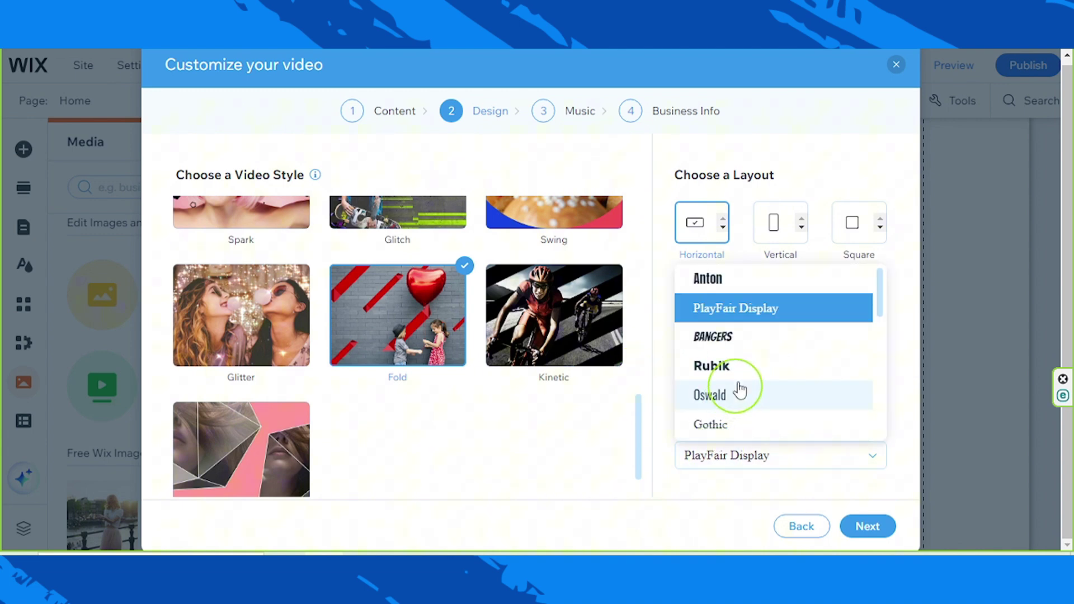
pyautogui.scroll(-3, 773, 343)
pyautogui.scroll(-2, 772, 343)
pyautogui.scroll(-1, 773, 343)
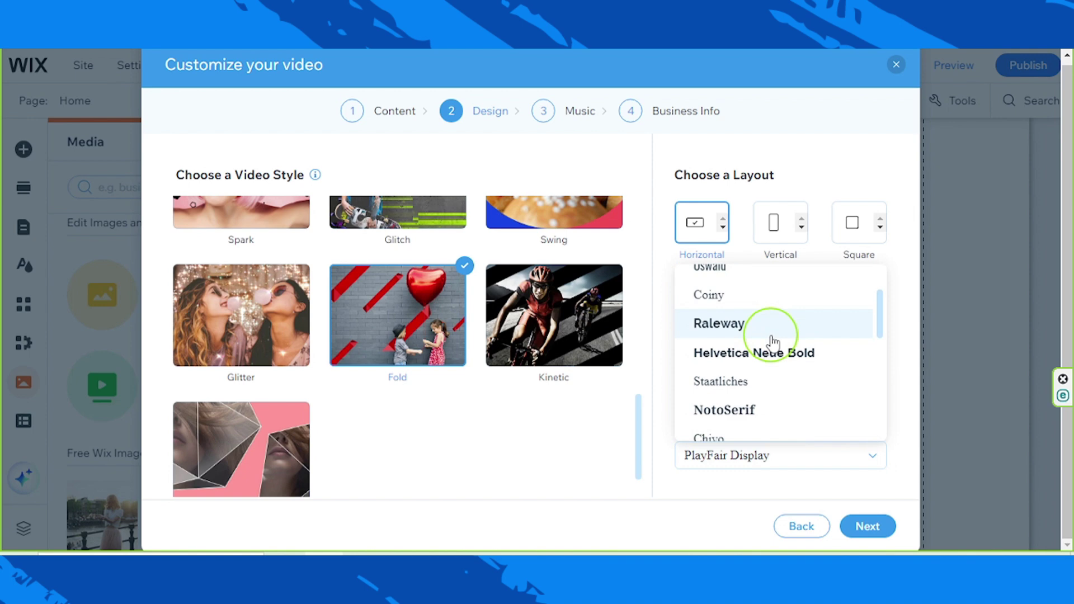
pyautogui.scroll(-3, 773, 343)
pyautogui.scroll(-3, 773, 343)
pyautogui.scroll(2, 767, 336)
pyautogui.scroll(3, 839, 312)
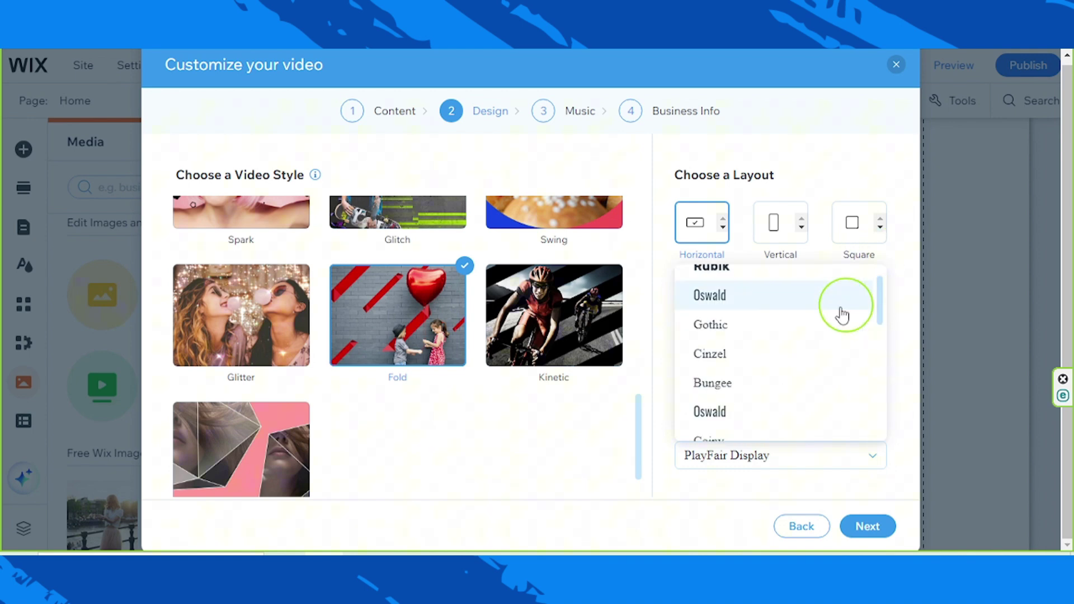
pyautogui.scroll(-3, 812, 336)
pyautogui.scroll(3, 806, 334)
pyautogui.scroll(2, 797, 333)
pyautogui.scroll(-1, 797, 334)
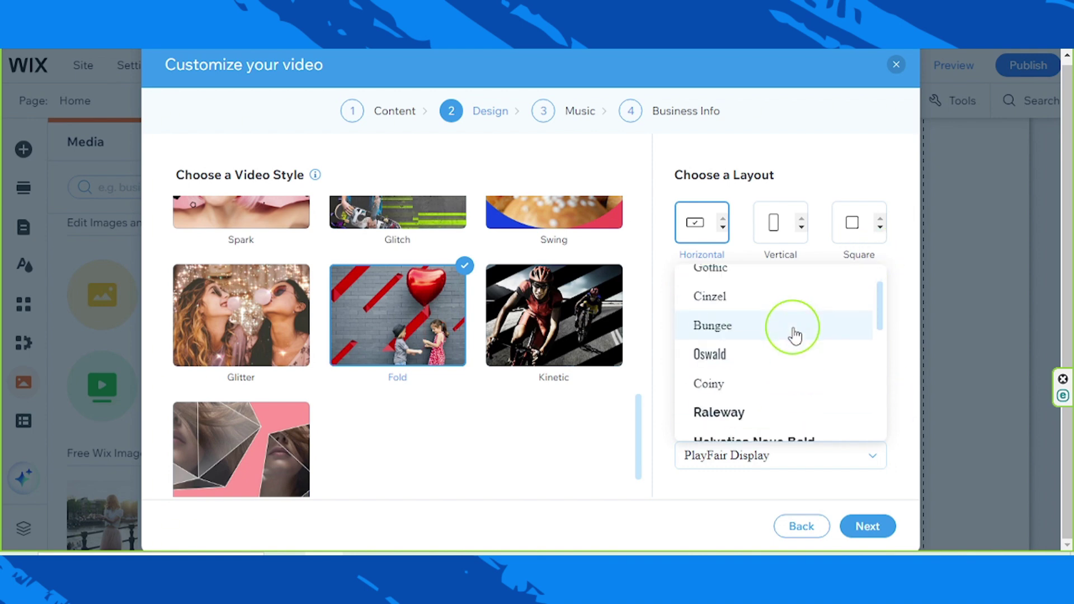
pyautogui.scroll(-1, 796, 334)
pyautogui.click(796, 333)
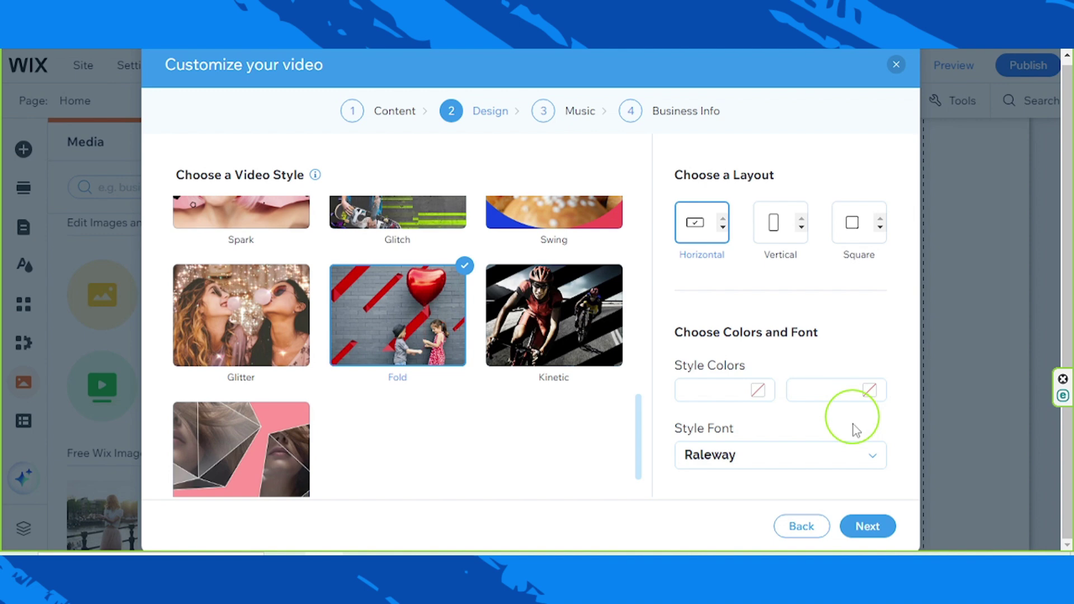
# - Browse tracks with the Calm filter, clear it, and choose 'When I Get You Back'
pyautogui.click(869, 529)
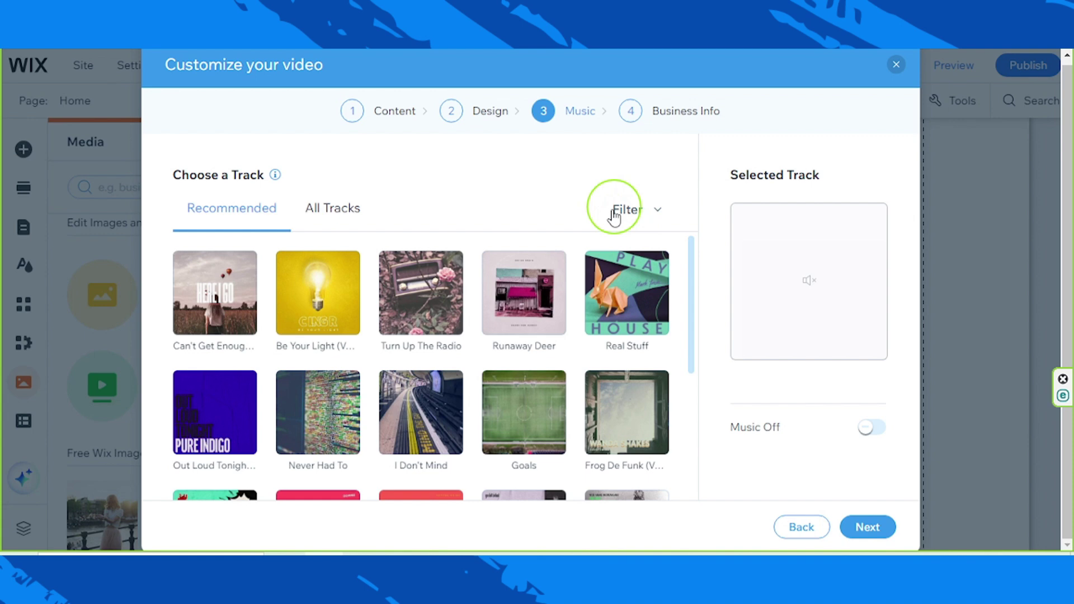
pyautogui.click(638, 216)
pyautogui.click(629, 240)
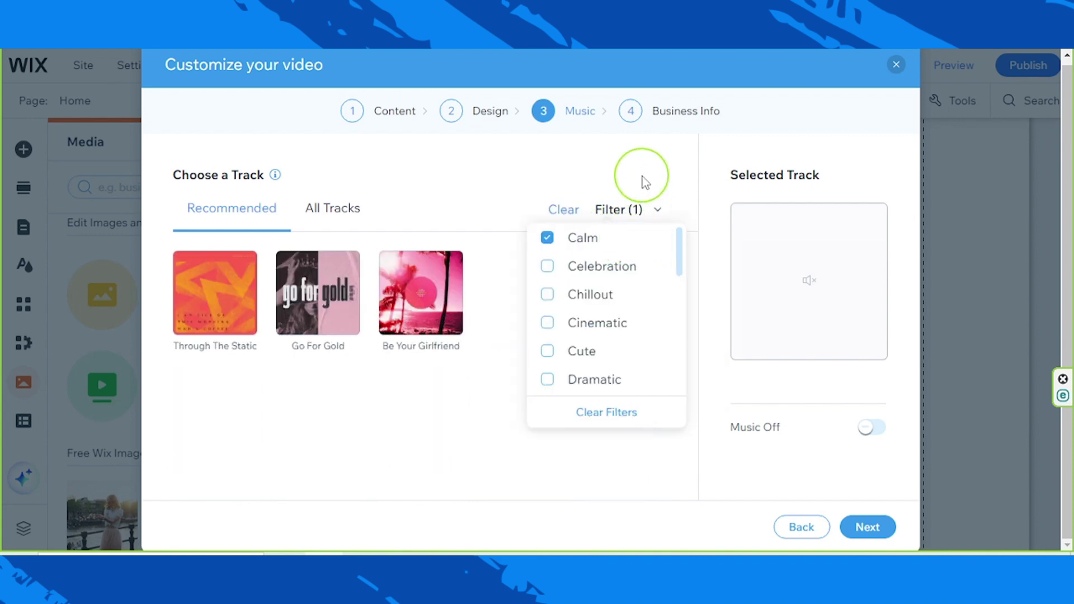
pyautogui.click(642, 178)
pyautogui.moveTo(524, 383)
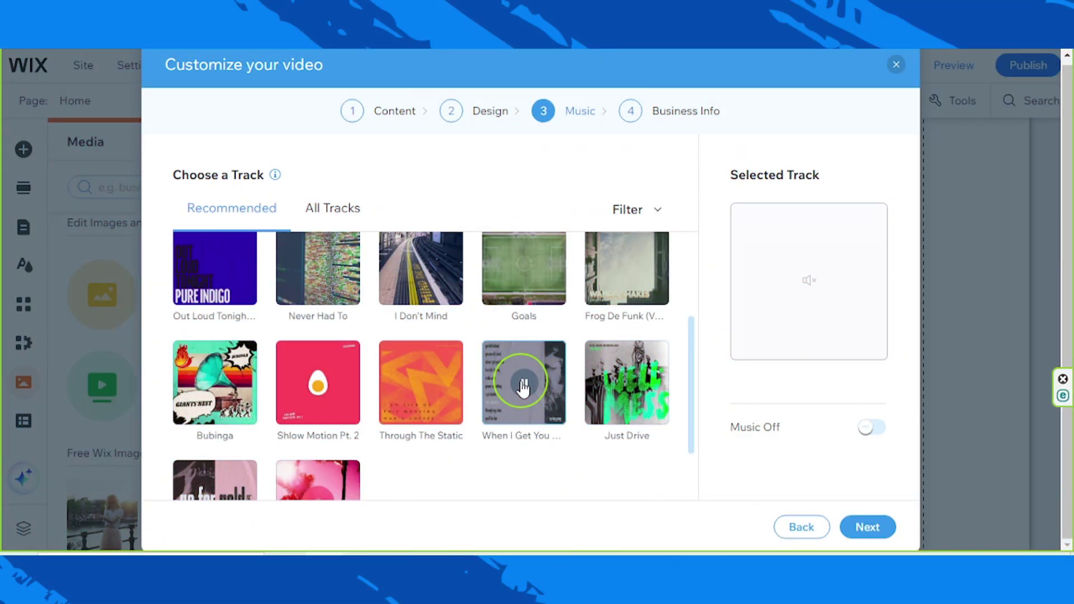
pyautogui.click(525, 419)
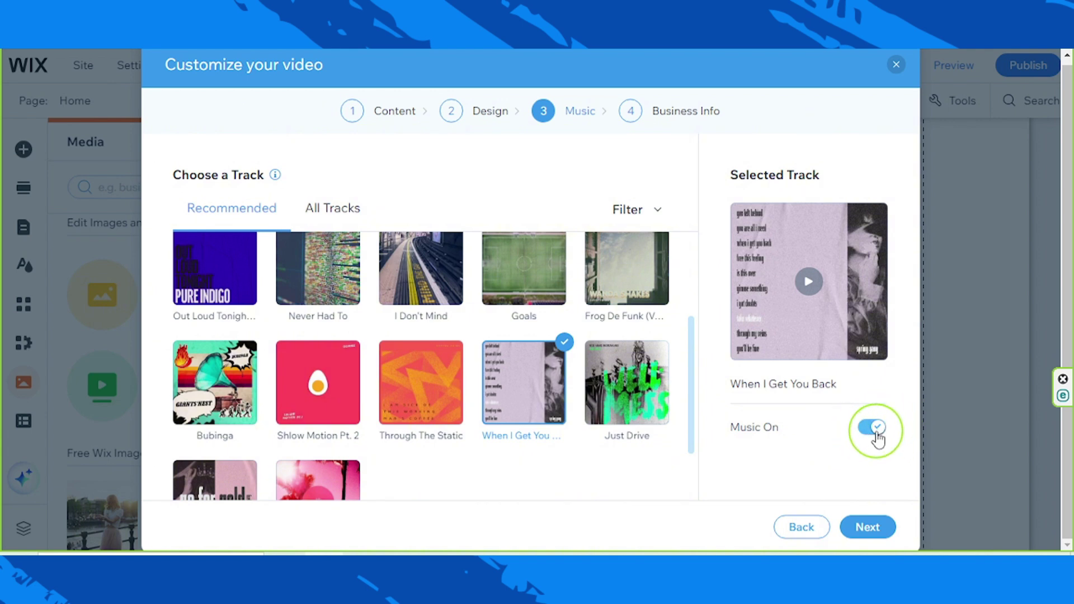
pyautogui.click(867, 527)
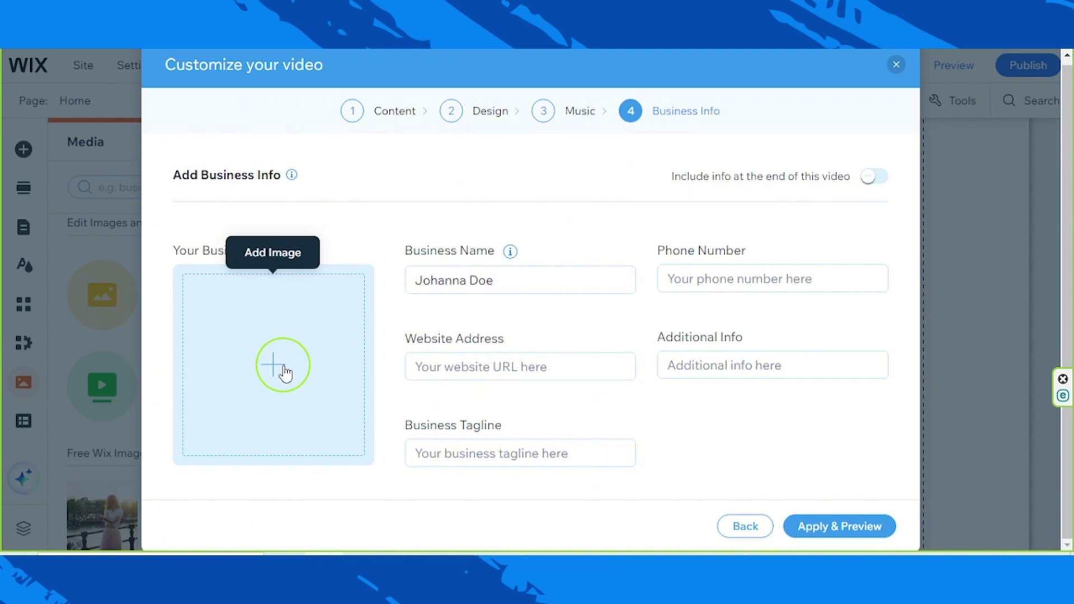
# - Add White Logo.png as the business logo and build the video preview
pyautogui.click(283, 371)
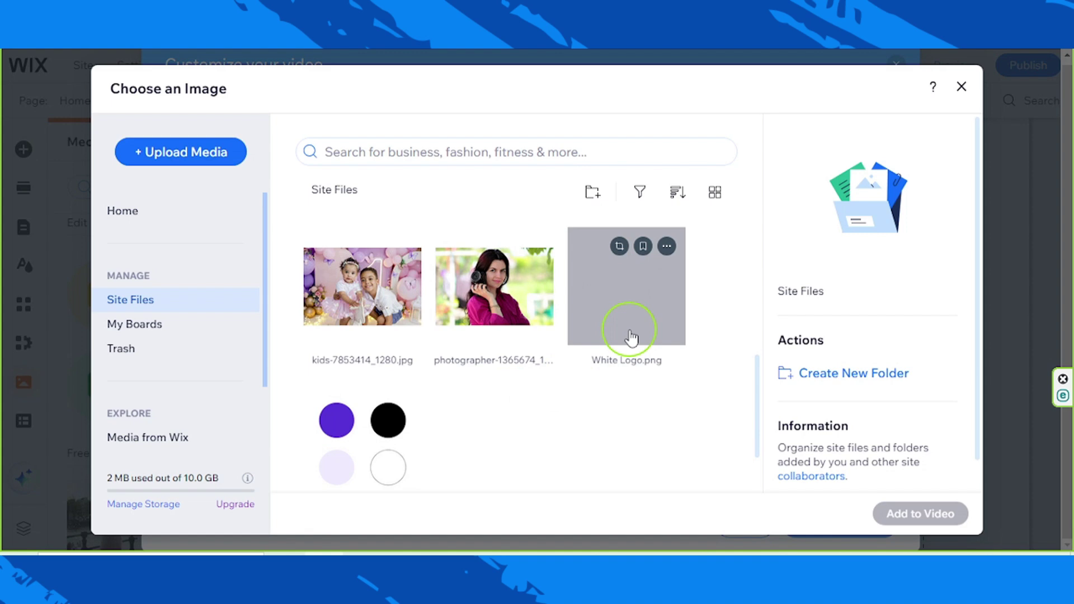
pyautogui.click(630, 336)
pyautogui.click(920, 514)
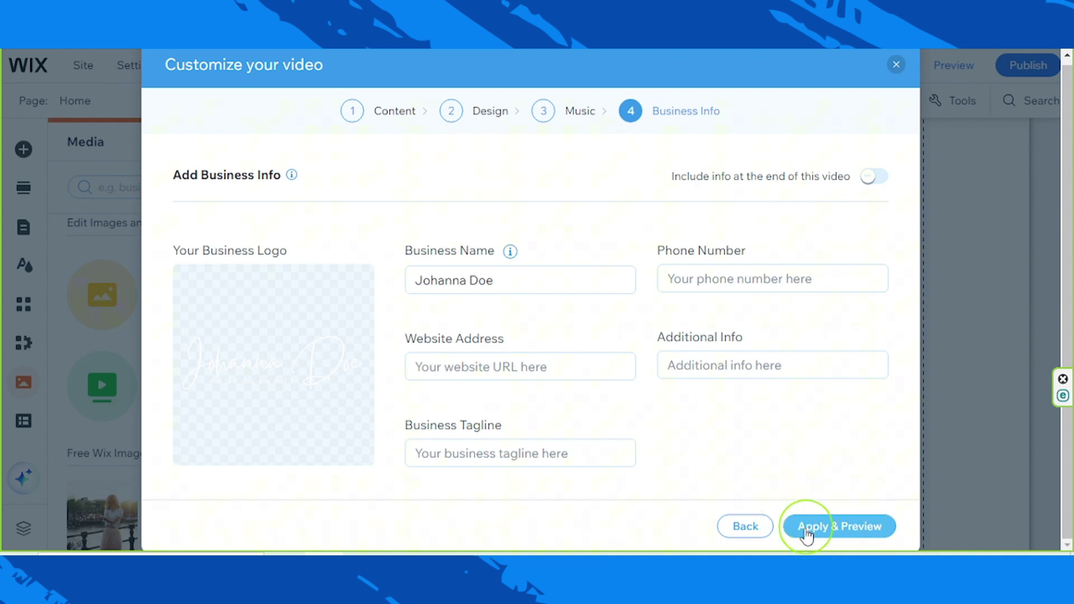
pyautogui.click(846, 529)
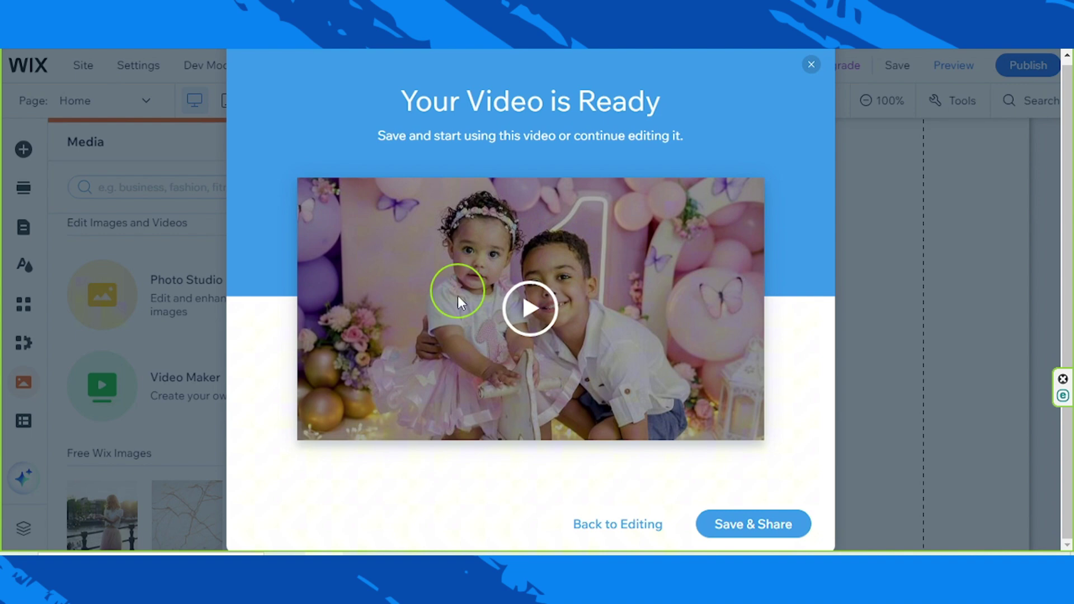
# - Play the finished video preview and lower the computer's volume
pyautogui.click(524, 307)
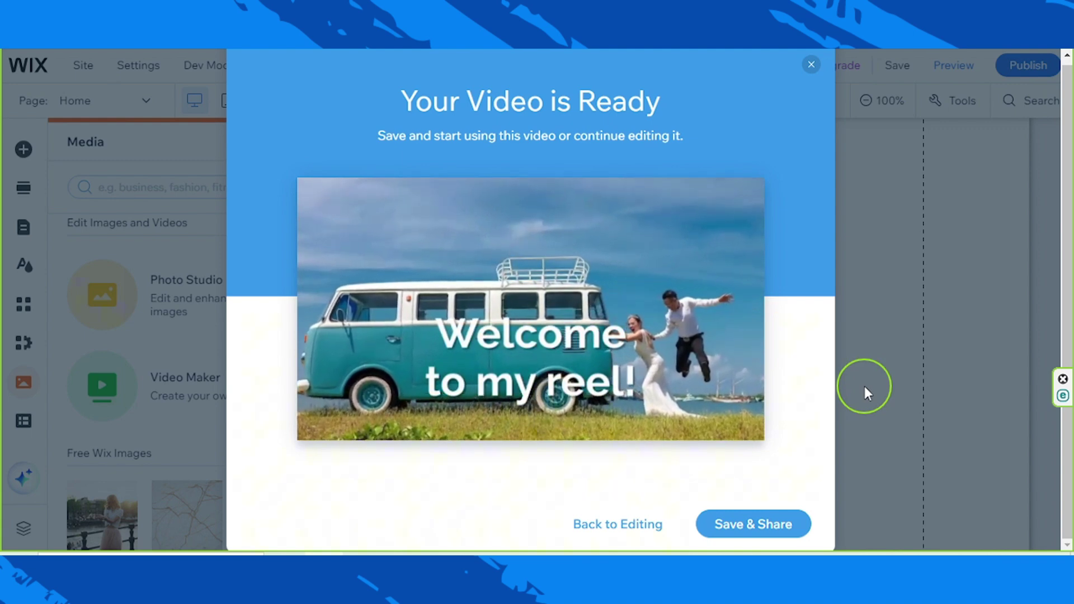
pyautogui.press('XF86AudioLowerVolume')
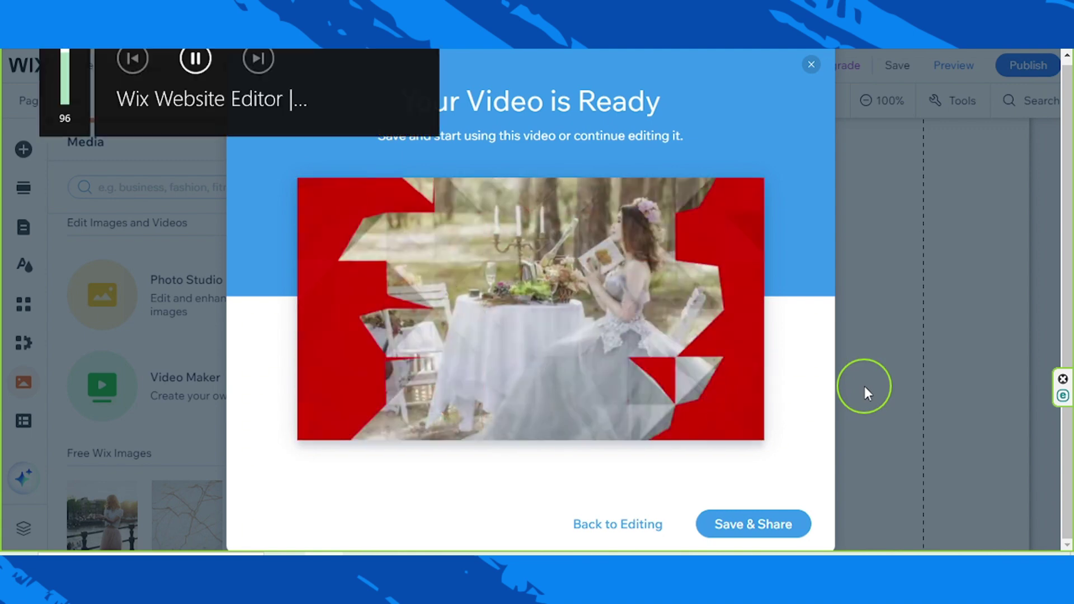
pyautogui.press('XF86AudioLowerVolume')
pyautogui.press('XF86AudioLowerVolume')
pyautogui.press('XF86AudioLowerVolume')
pyautogui.press('XF86AudioLowerVolume')
pyautogui.press('XF86AudioLowerVolume')
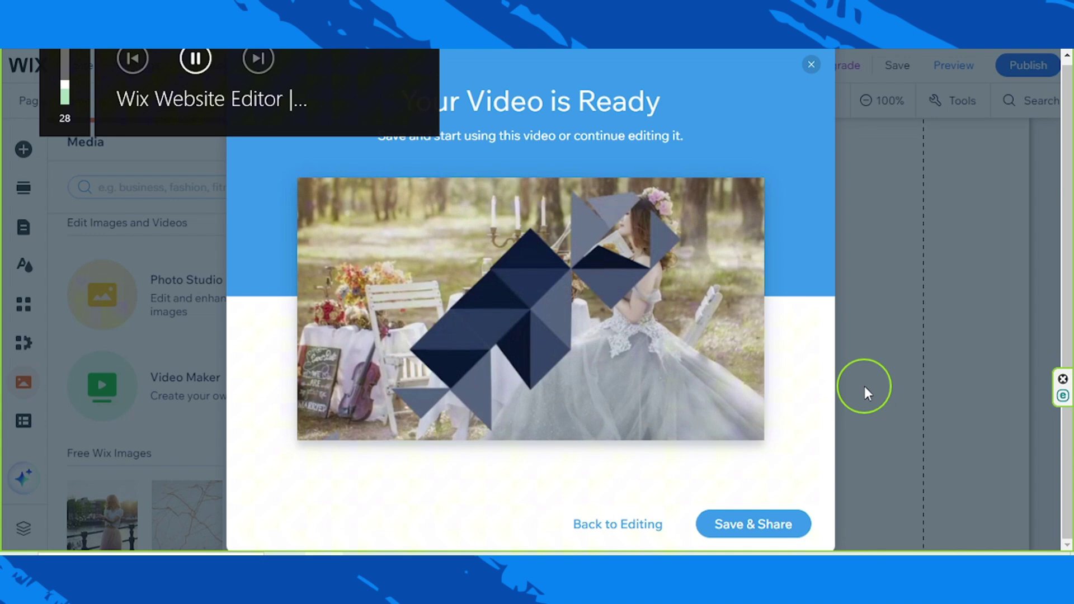
pyautogui.press('XF86AudioLowerVolume')
pyautogui.press('XF86AudioLowerVolume')
pyautogui.press('XF86AudioLowerVolume')
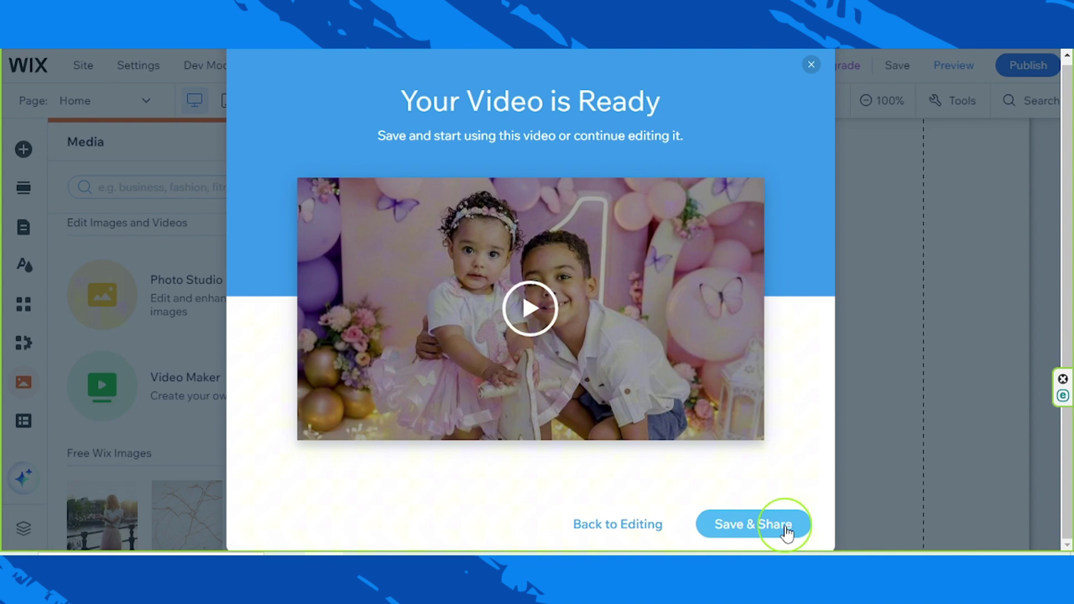
# - Save the finished video with Save & Share so it lands in Site Files
pyautogui.click(748, 524)
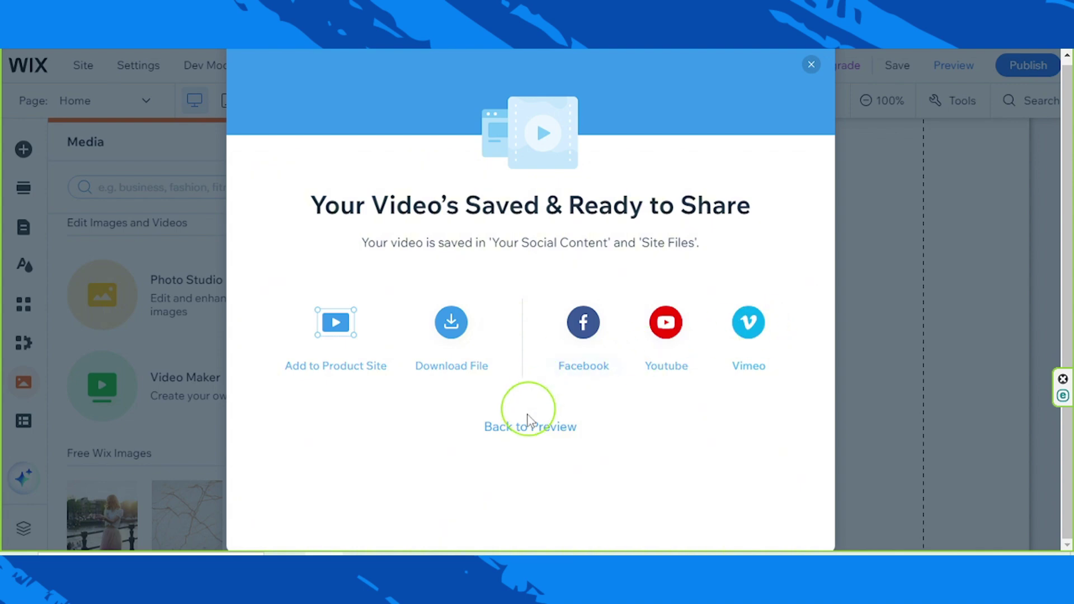
# - Drag the saved .mp4 from Site Files onto the home page, nudge it left, and save
pyautogui.click(812, 66)
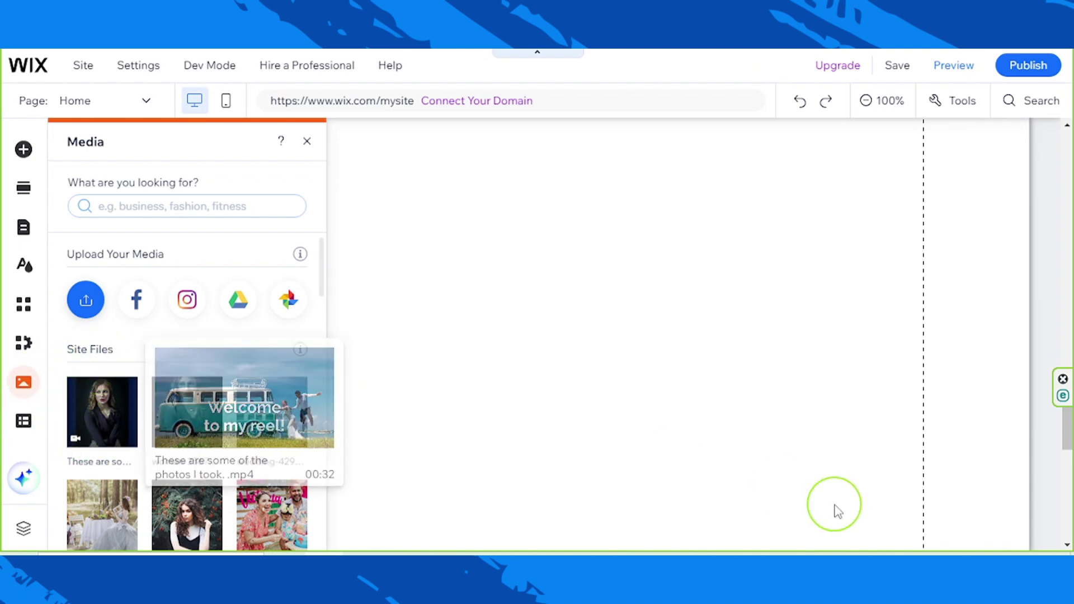
pyautogui.moveTo(102, 412)
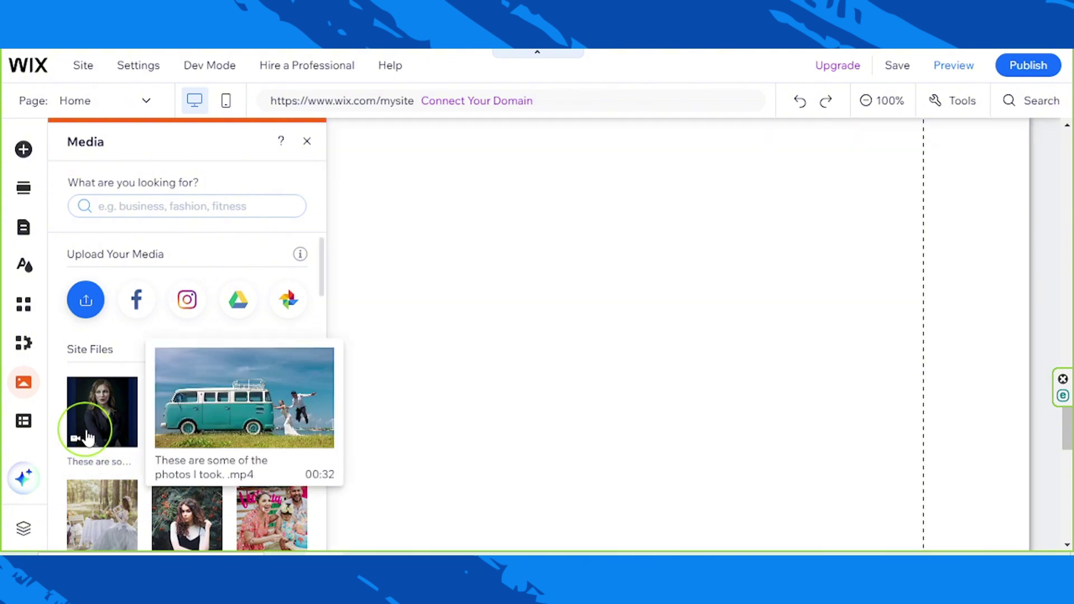
pyautogui.moveTo(209, 370); pyautogui.dragTo(473, 366)
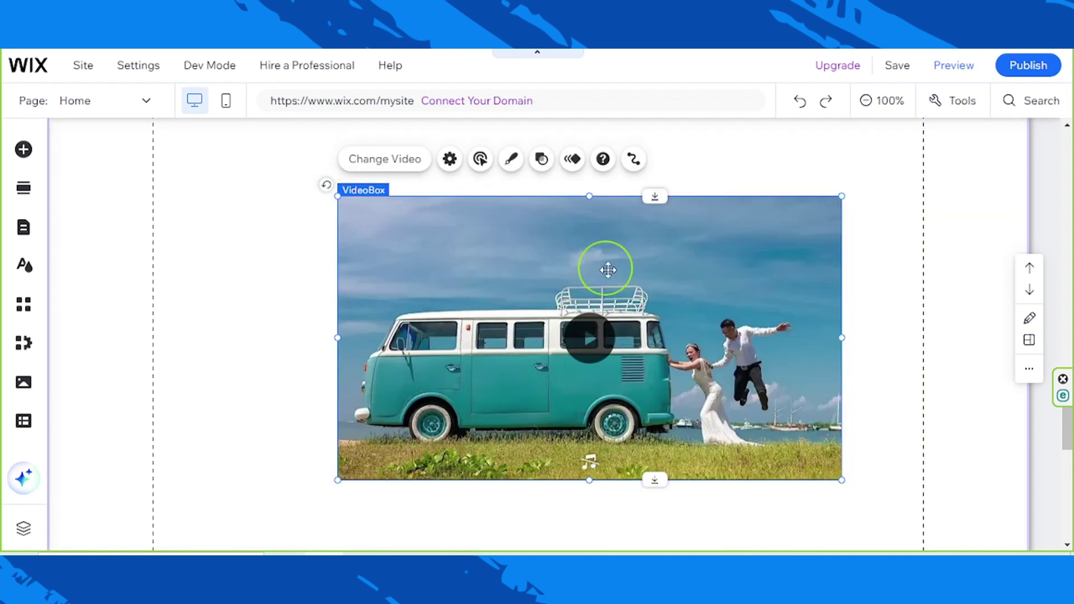
pyautogui.moveTo(604, 268); pyautogui.dragTo(585, 288)
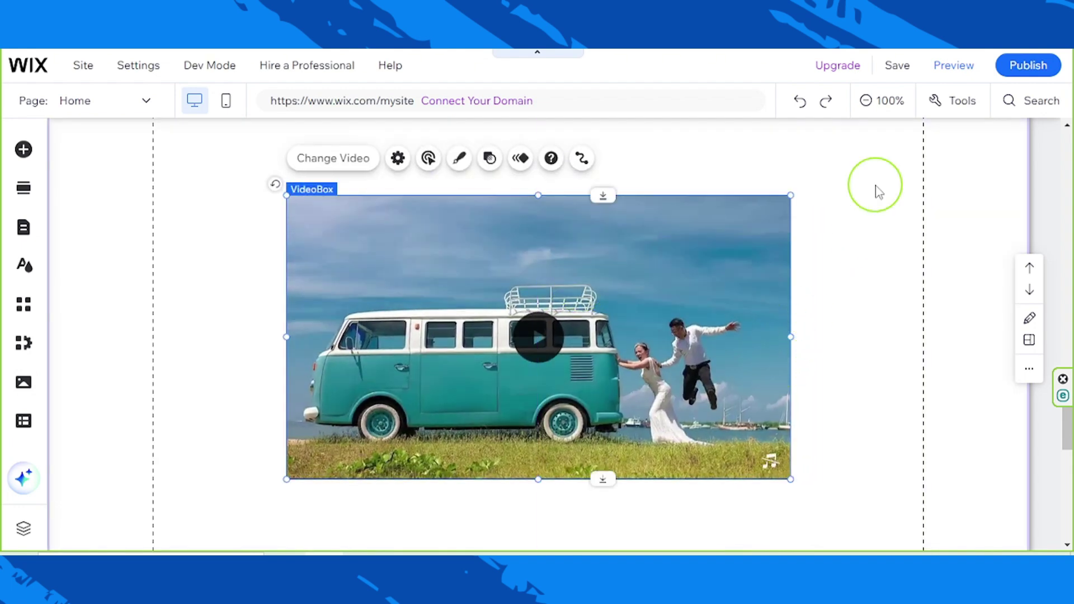
pyautogui.click(888, 72)
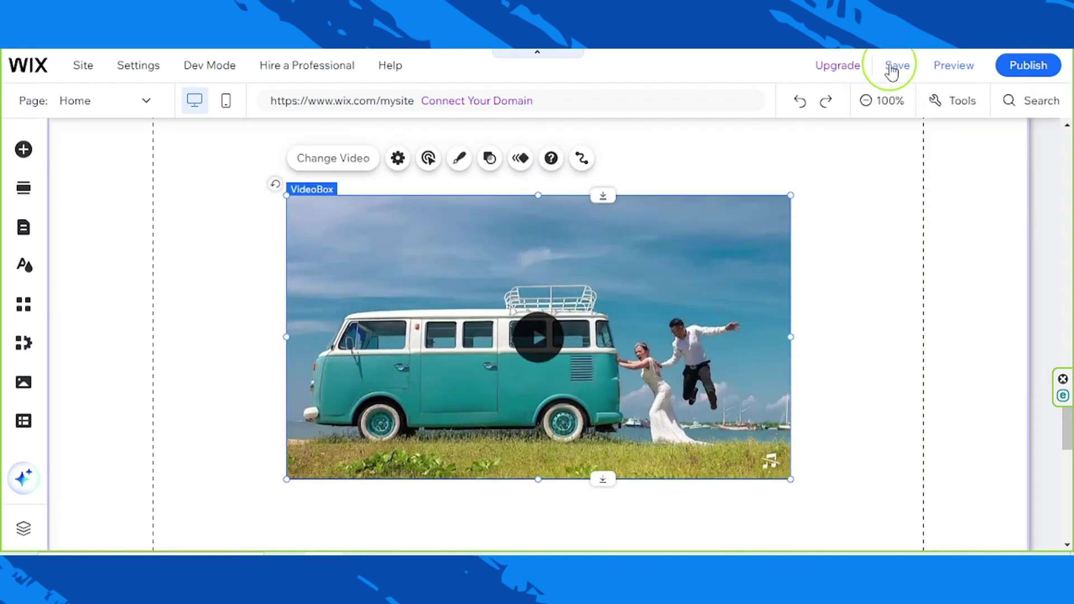